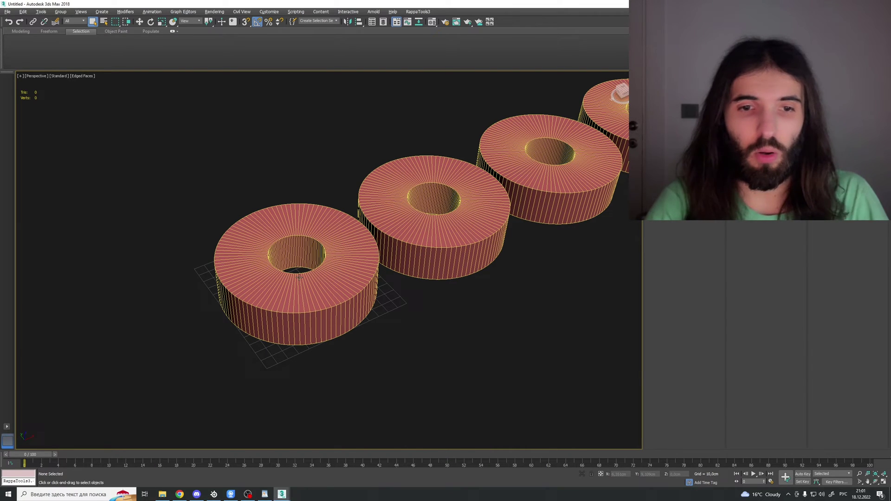
Select the front tube, check its bottom cap at Polygon level, then select all tubes.
left_click(339, 294)
key("4")
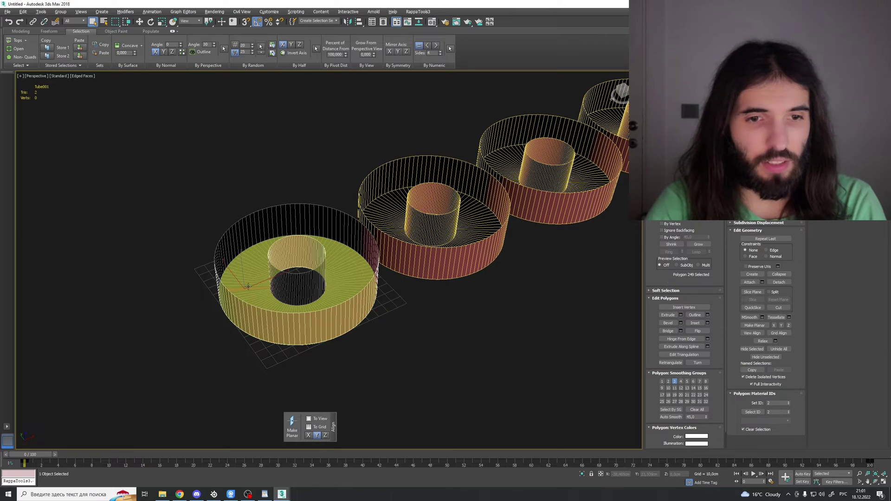
left_click(249, 286)
left_click(218, 289)
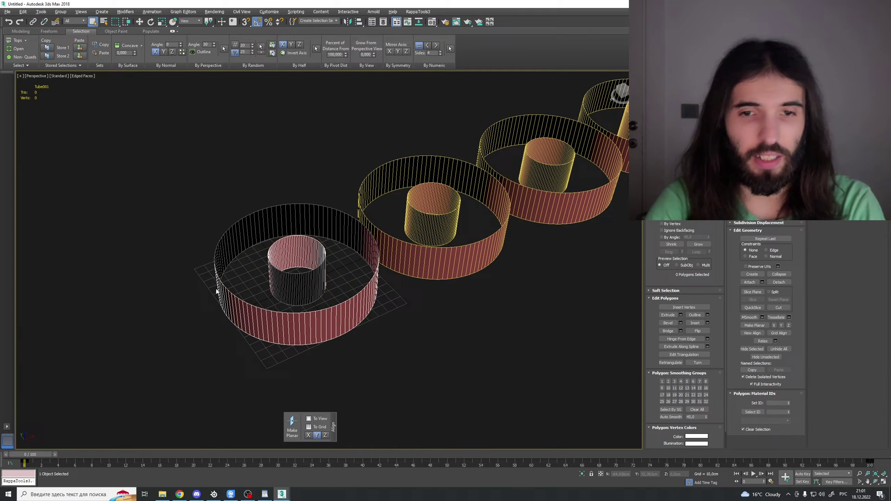
key("4")
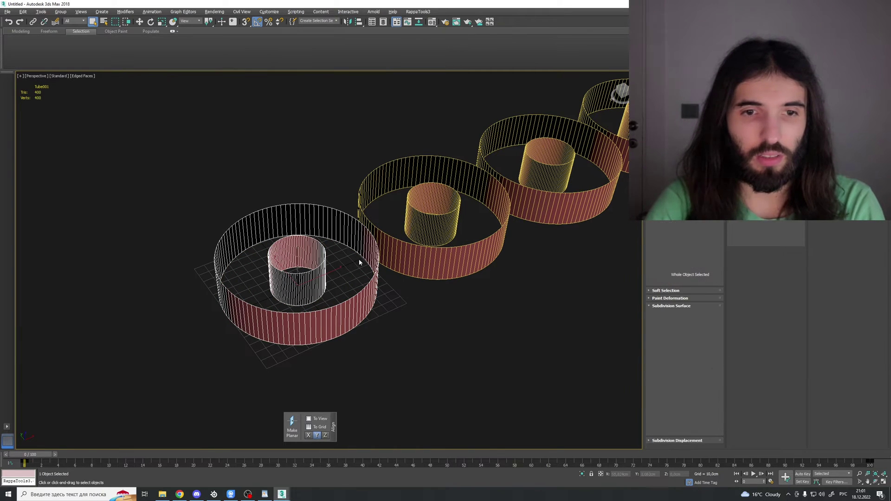
key("ctrl+a")
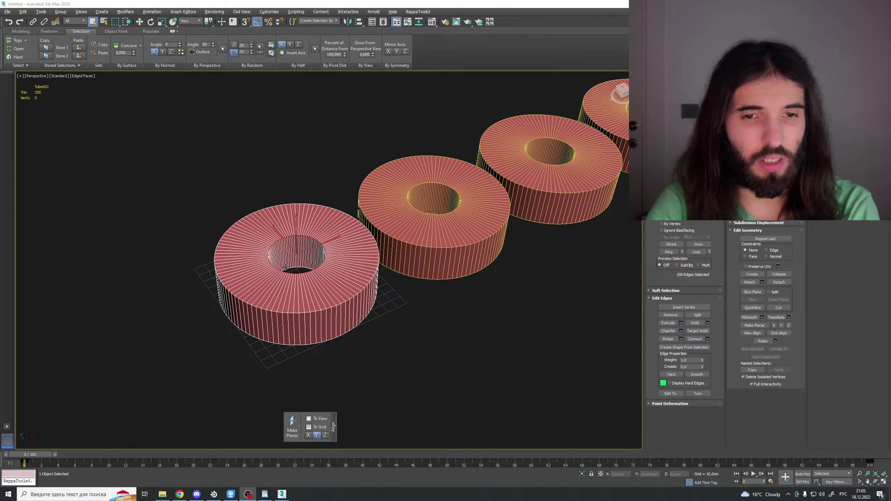
Pan the viewport slightly to view the capless tubes.
middle_click_drag(290, 267, 290, 267)
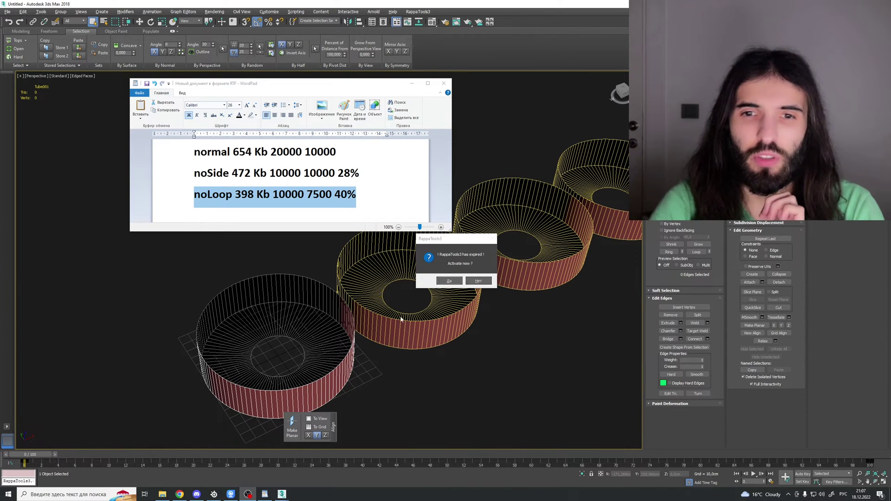
Dismiss the RappaTools3 expiry prompt by choosing Нет.
left_click(477, 282)
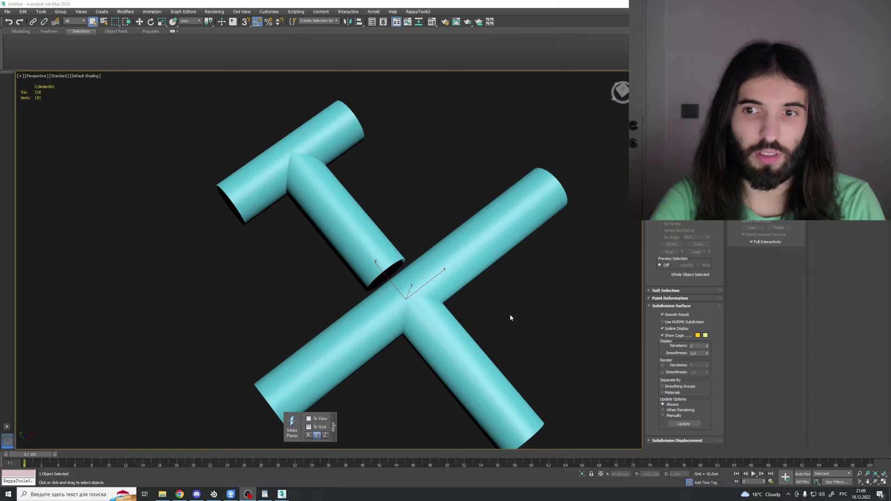
Inspect the T-shaped and cross-shaped pipe elements at Element level, then leave Element level.
key("5")
left_click(330, 171)
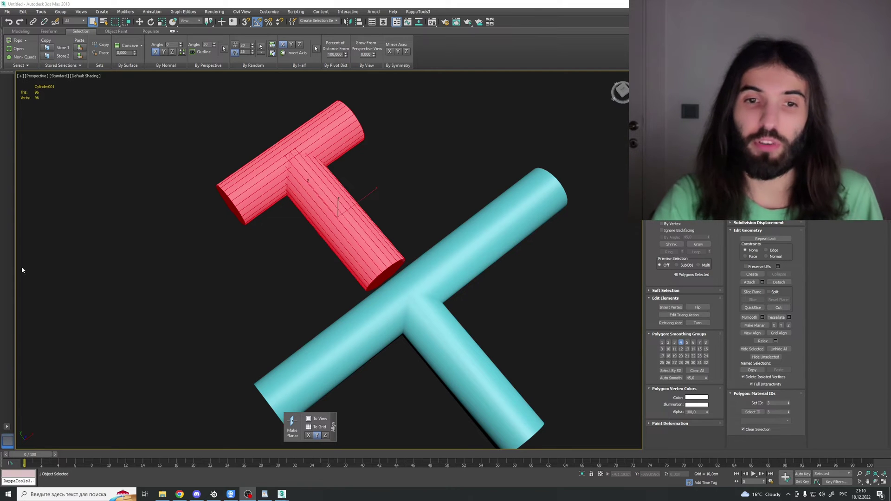
left_click(413, 315)
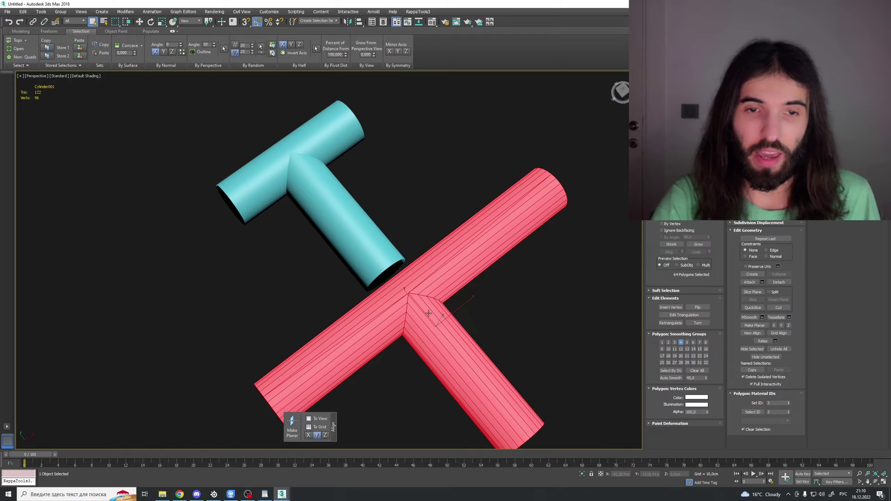
left_click(511, 277)
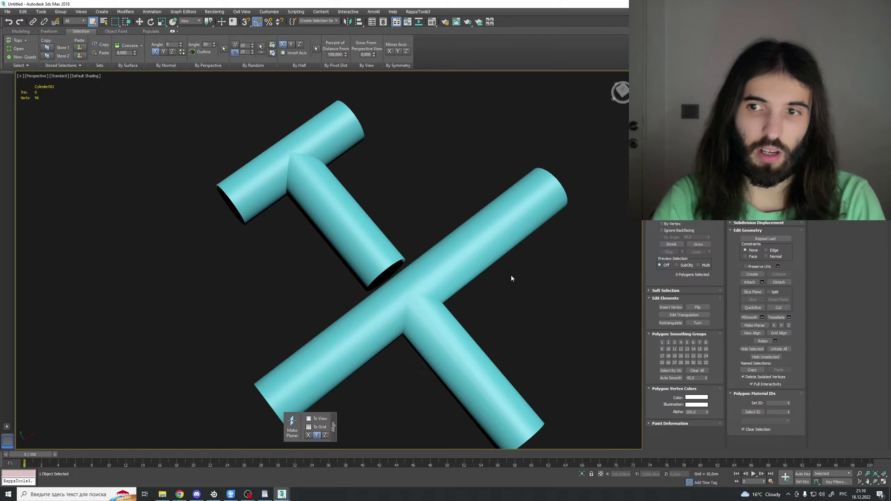
key("4")
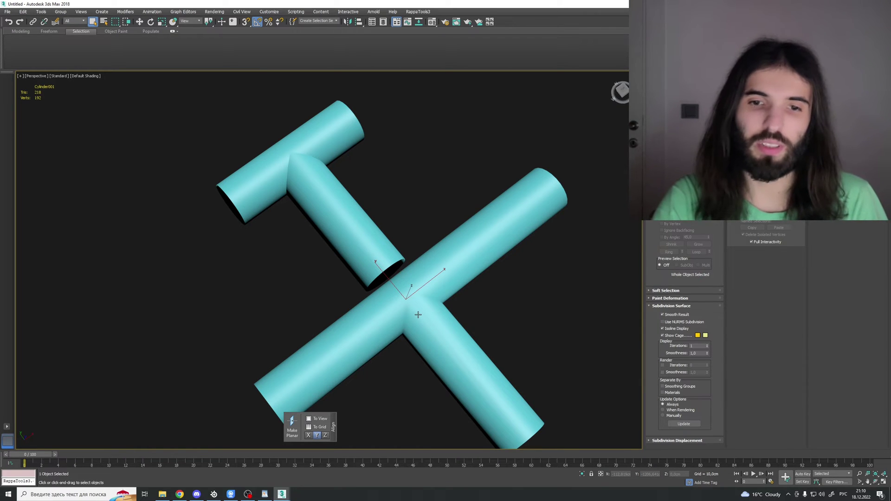
key("4")
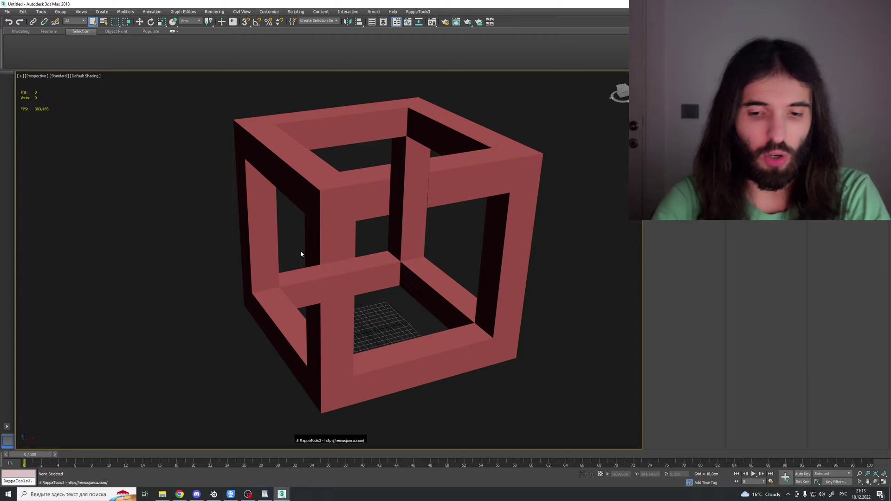
Hide the hollow cube Box002, unhide all objects, and select the Box001 block cluster.
left_click(315, 250)
key("Delete")
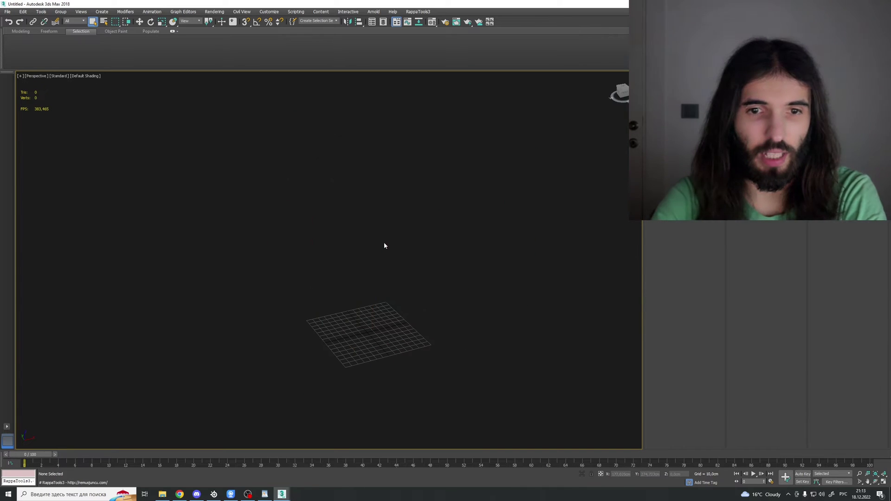
right_click(374, 261)
left_click(408, 236)
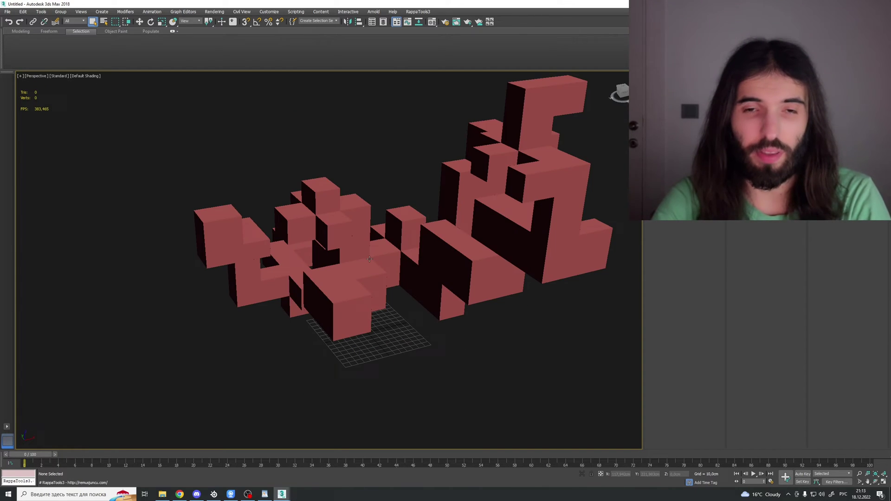
left_click(398, 275)
middle_click_drag(398, 276, 380, 259, "alt")
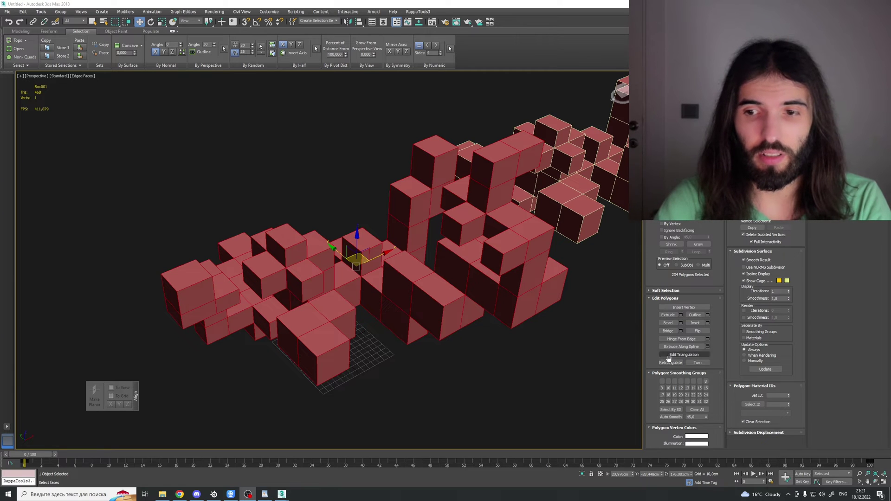
Turn on Display Hard Edges at Edge level and Edged Faces for the Box001 cluster.
middle_click_drag(470, 295, 468, 299, "alt")
key("2")
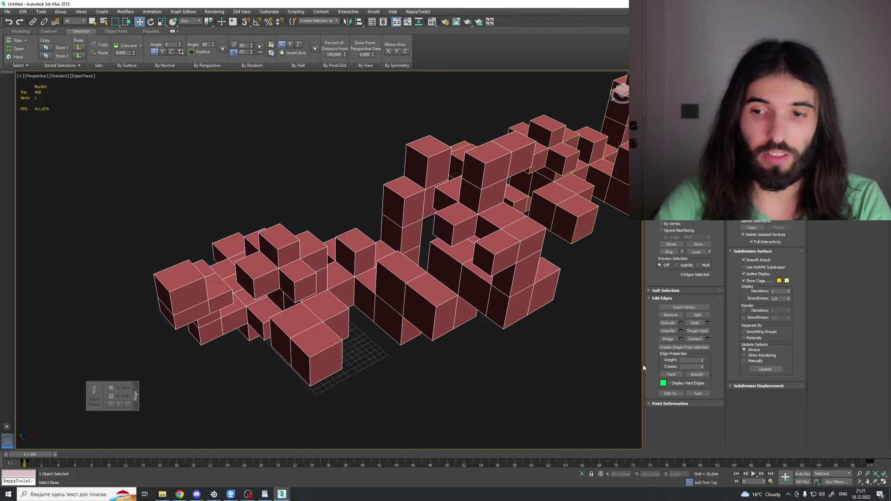
left_click(670, 384)
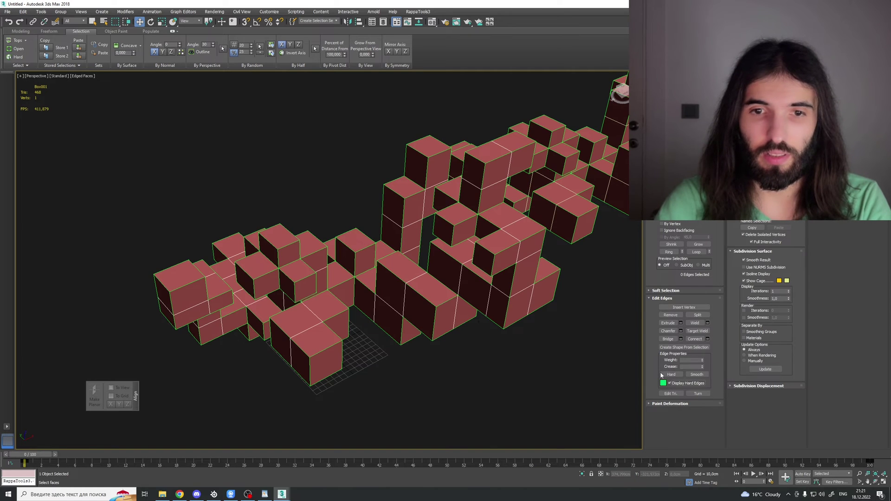
left_click(462, 345)
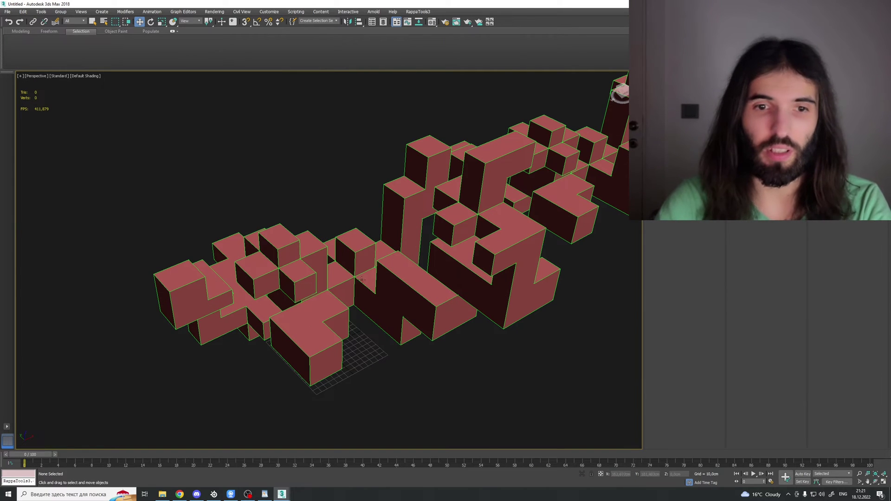
key("F4")
left_click(410, 272)
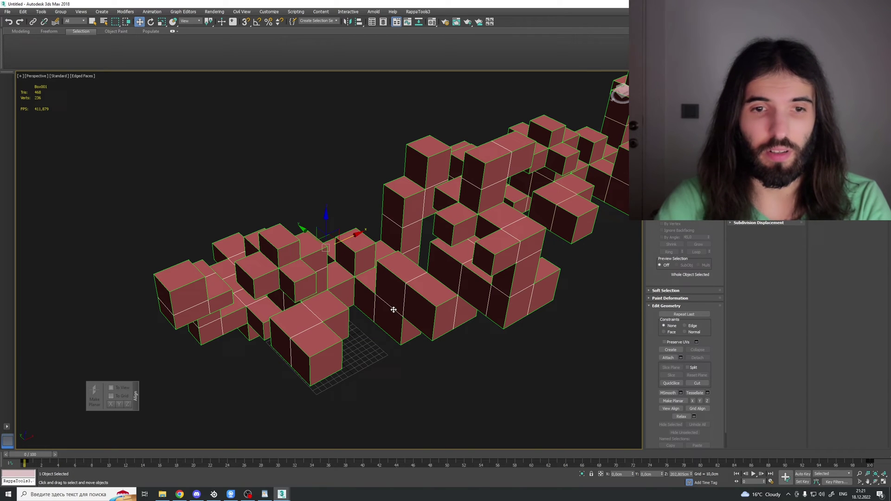
middle_click_drag(389, 309, 399, 309)
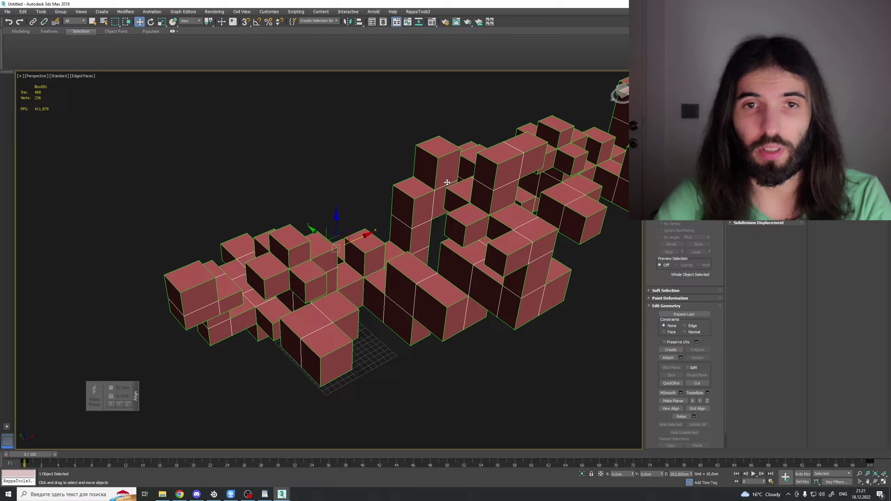
middle_click_drag(411, 174, 419, 175)
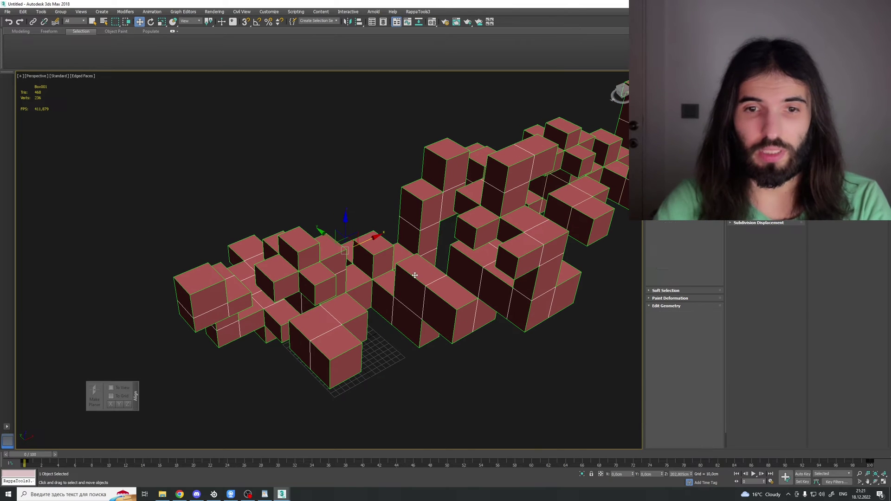
Put all Box001 polygons in smoothing group 1 and export an OBJ without normals.
key("4")
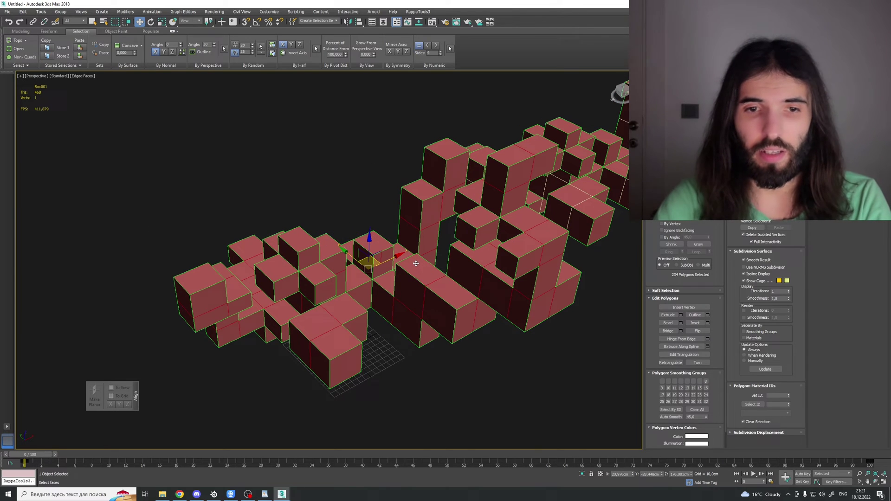
middle_click_drag(408, 273, 436, 277)
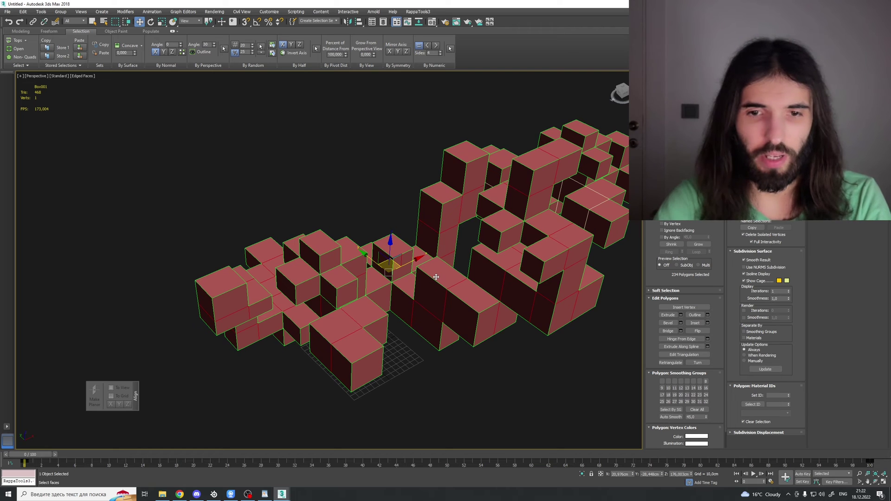
left_click(662, 380)
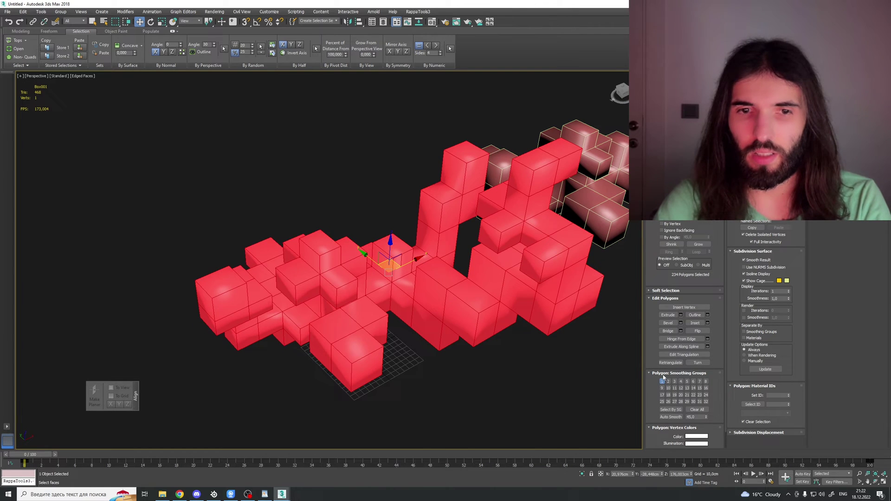
key("4")
middle_click_drag(492, 258, 450, 248)
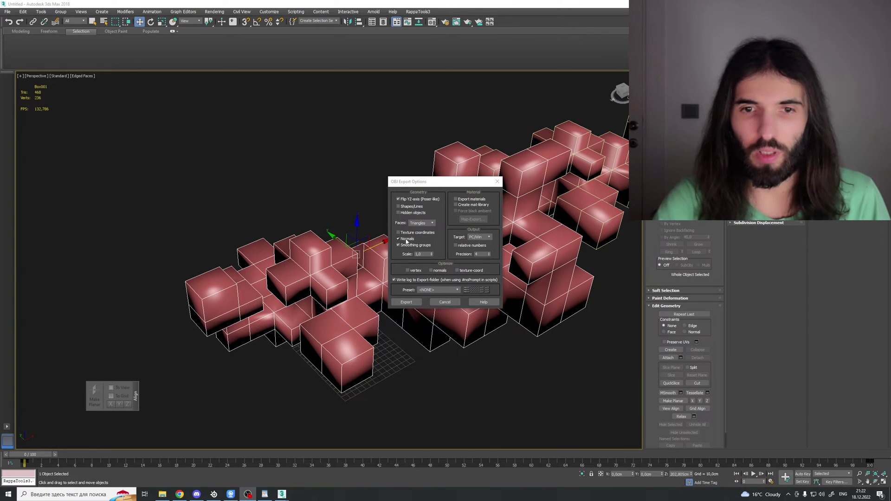
left_click(408, 240)
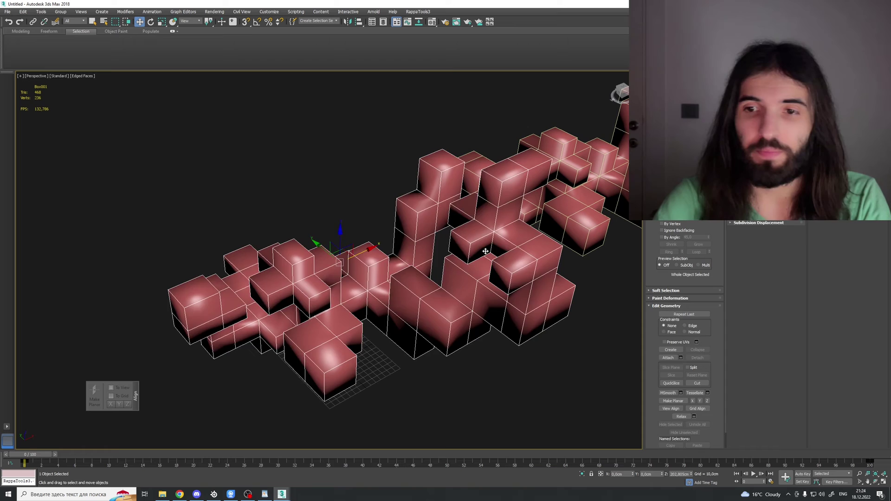
Auto Smooth all polygons of the block mesh to reassign its smoothing groups.
key("ctrl+a")
left_click(672, 416)
mouse_move(425, 290)
middle_mouse_down("alt")
mouse_move(463, 258)
mouse_move(469, 282)
middle_mouse_up("alt")
key("1")
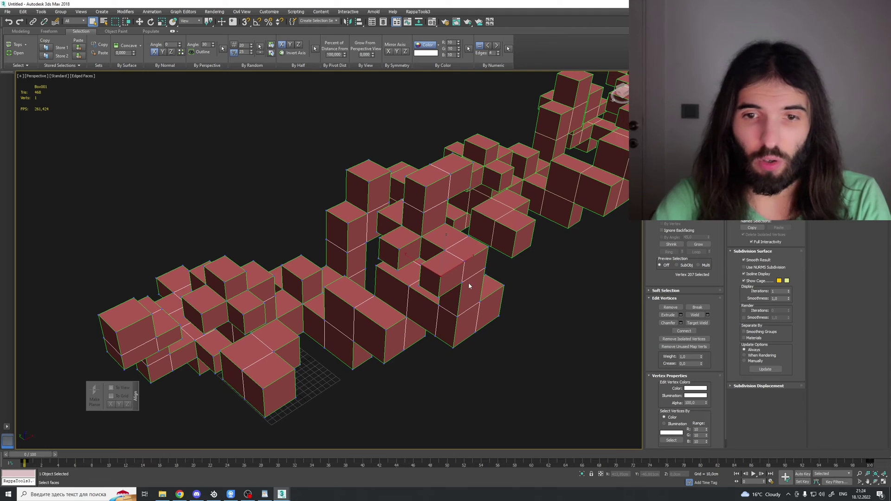
scroll(464, 284, "up", 10)
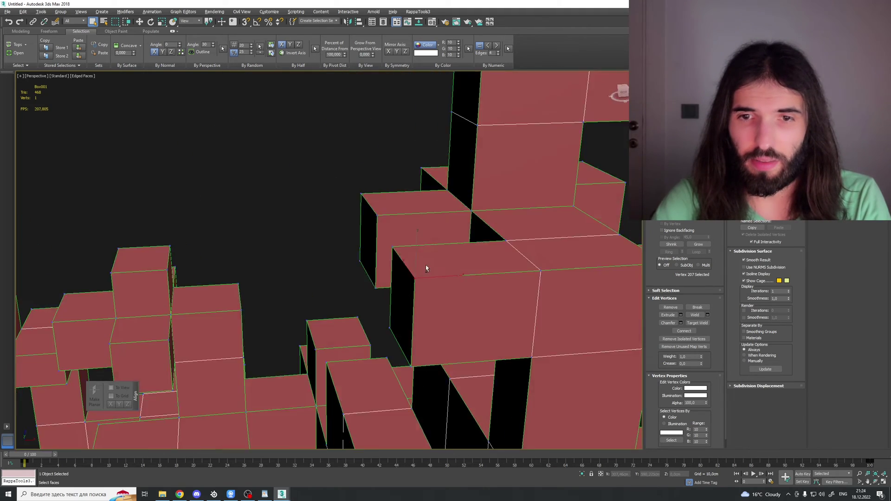
Toggle Display Hard Edges off and on at Edge level, inspecting the cube's edges.
key("2")
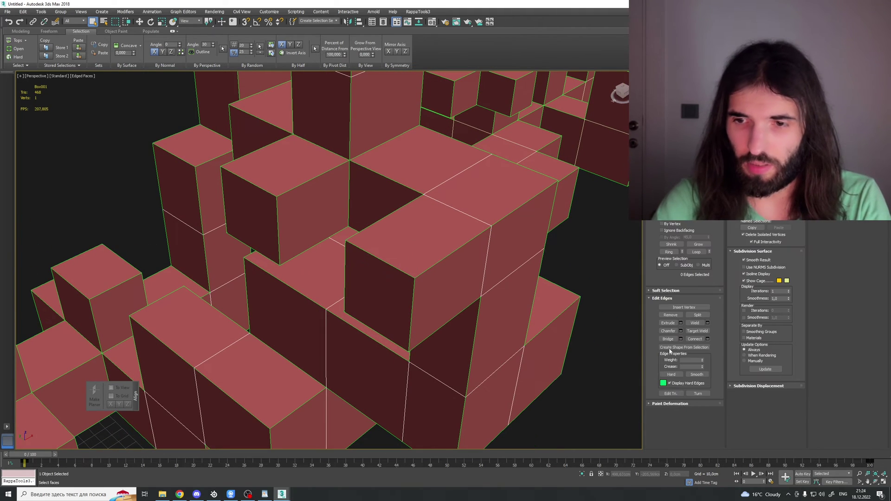
left_click(669, 384)
left_click(437, 273)
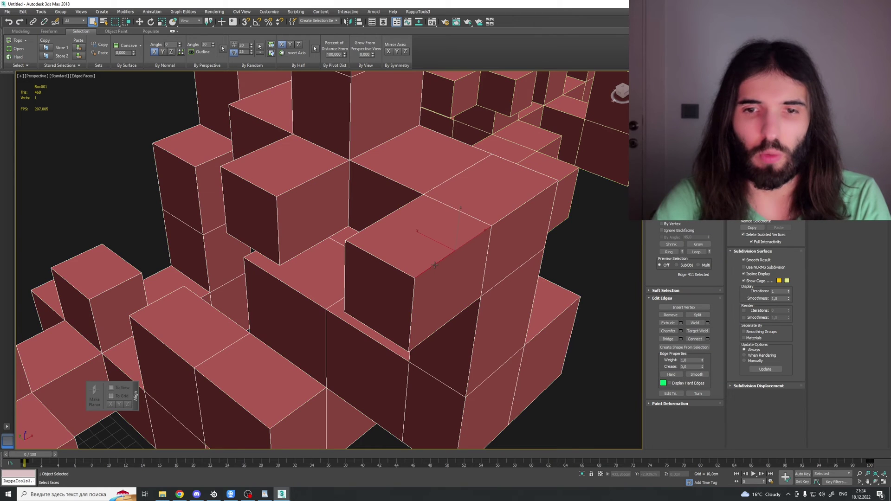
mouse_move(438, 273)
middle_mouse_down("alt")
mouse_move(447, 265)
mouse_move(485, 284)
middle_mouse_up("alt")
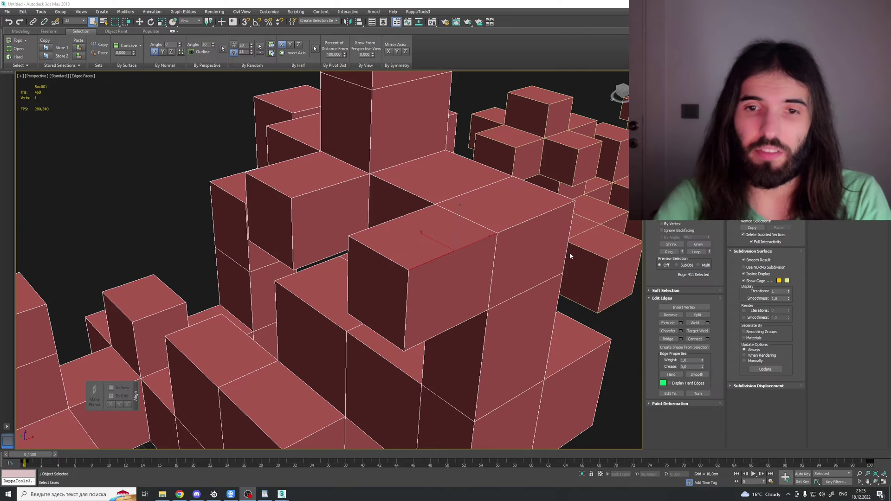
left_click(670, 383)
left_click(519, 222)
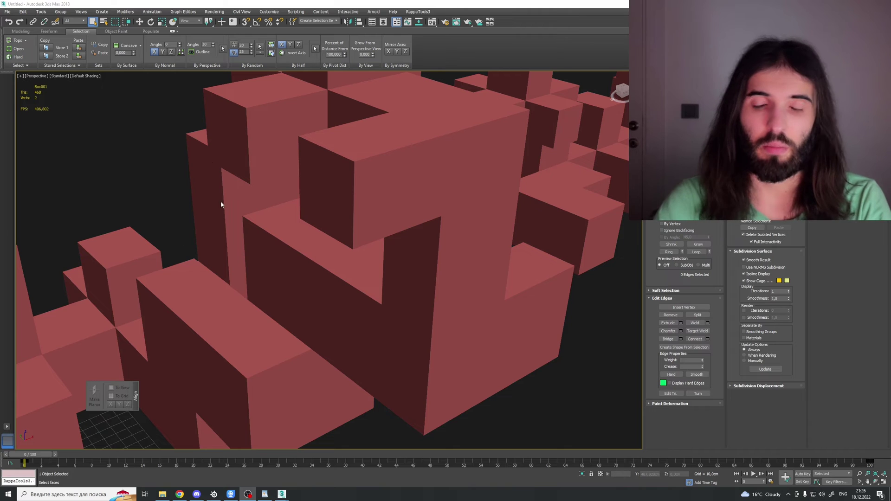
Slide five faces of the block mesh element away at Element level, then undo.
mouse_move(494, 207)
middle_mouse_down()
mouse_move(487, 186)
mouse_move(494, 213)
middle_mouse_up()
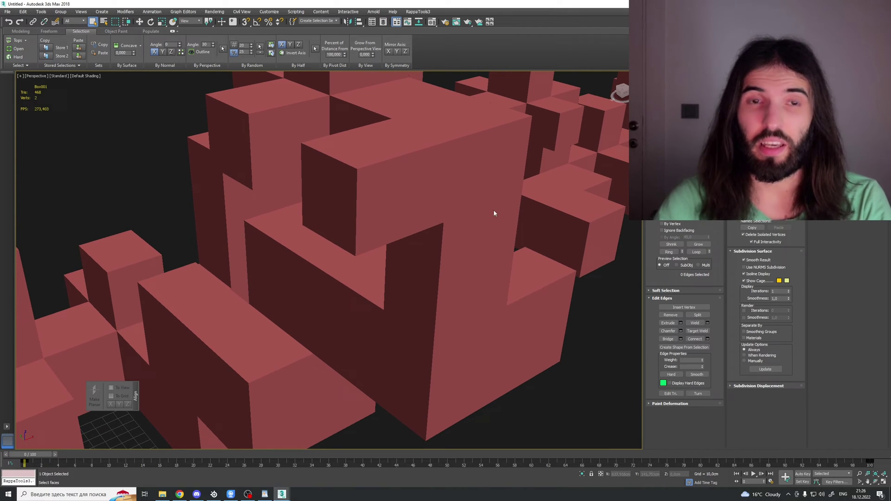
key("5")
left_click(471, 186)
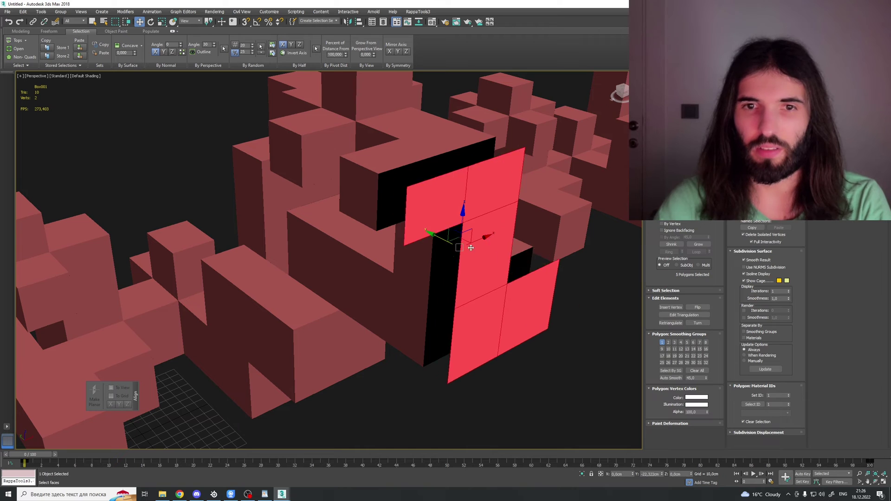
left_click_drag(470, 248, 484, 253)
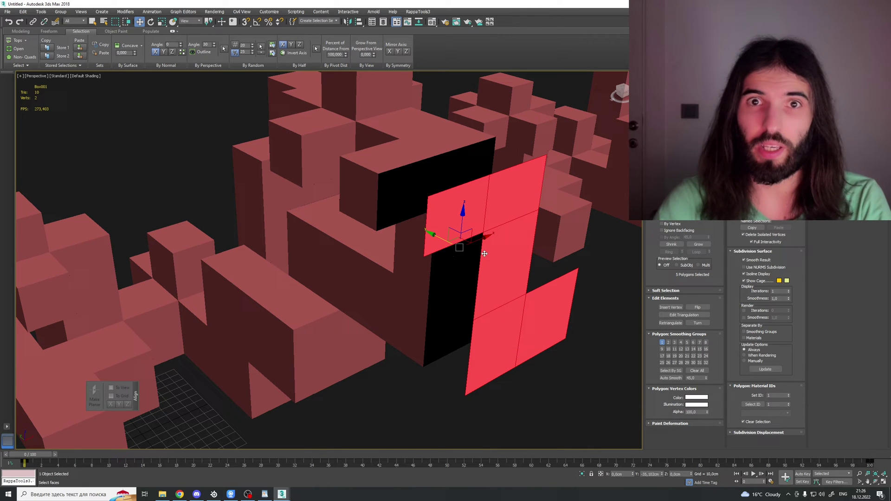
key("ctrl+z")
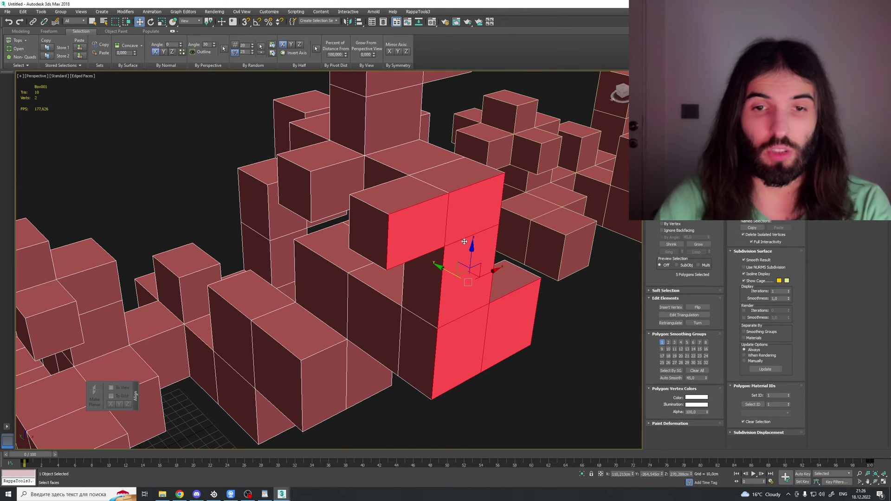
Select the cube's corner vertices and drag them out, opening a hole between unwelded faces.
key("1")
left_click(393, 193)
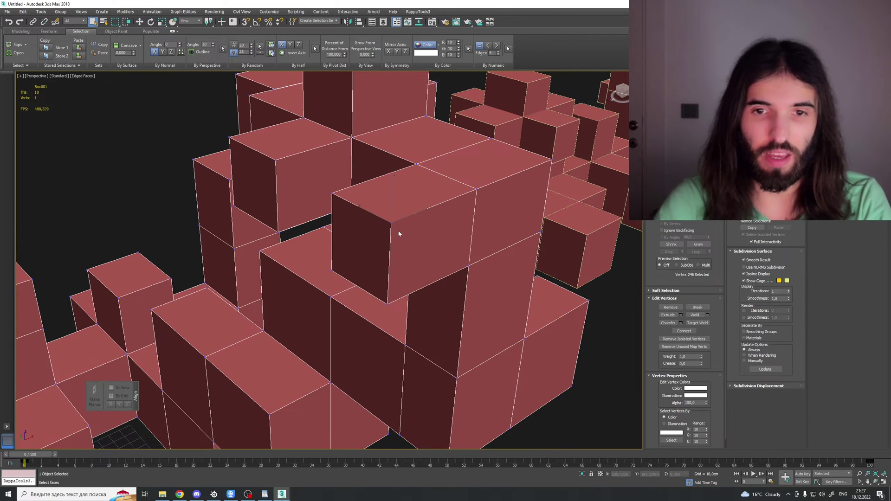
key("w")
left_click(391, 223, "ctrl")
left_click_drag(391, 223, 392, 192)
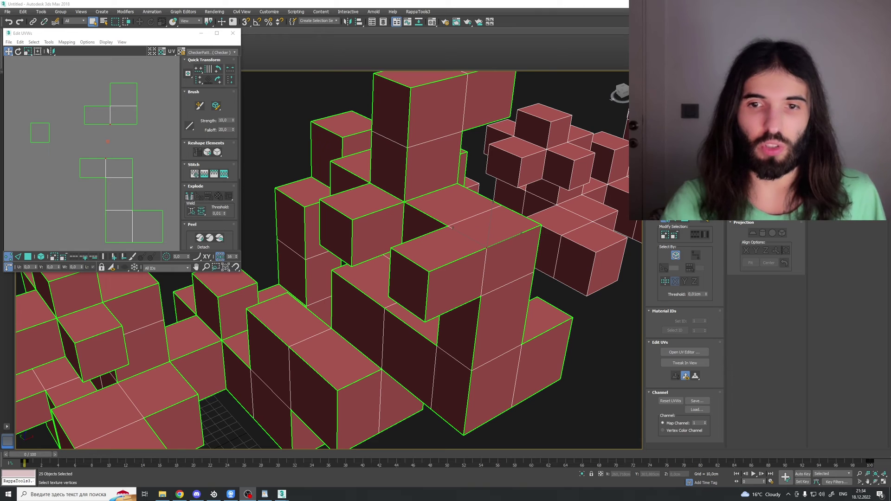
Switch the Edit UVWs selection to faces to view the square UV shells.
key("3")
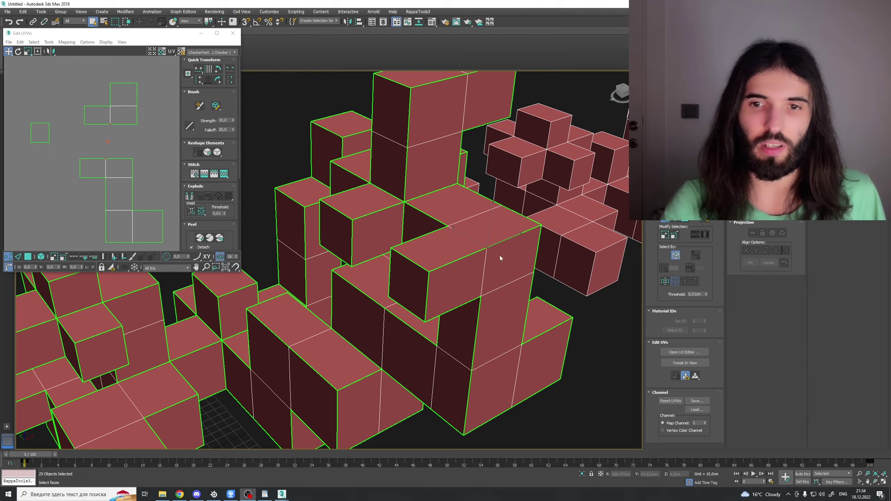
Move the UV vertex shared by both shells, undo the move, then select another vertex.
left_click(489, 249)
left_click(485, 247)
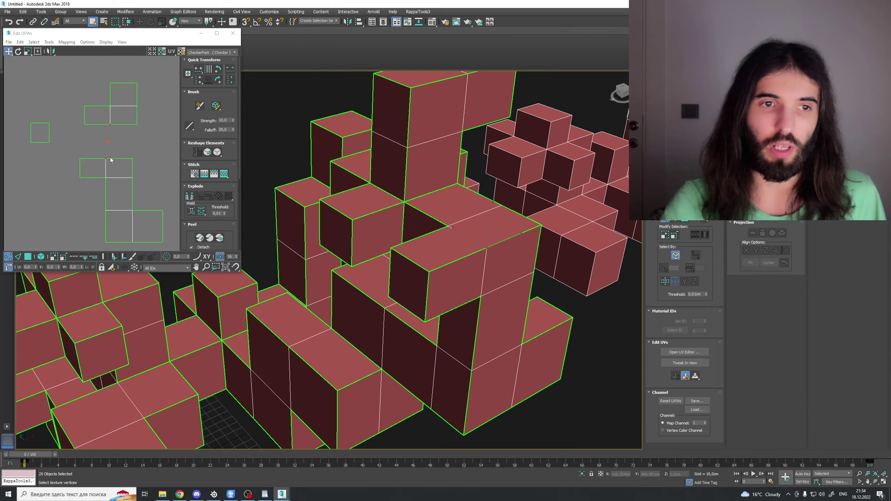
mouse_move(110, 157)
left_mouse_down()
mouse_move(99, 158)
mouse_move(116, 157)
left_mouse_up()
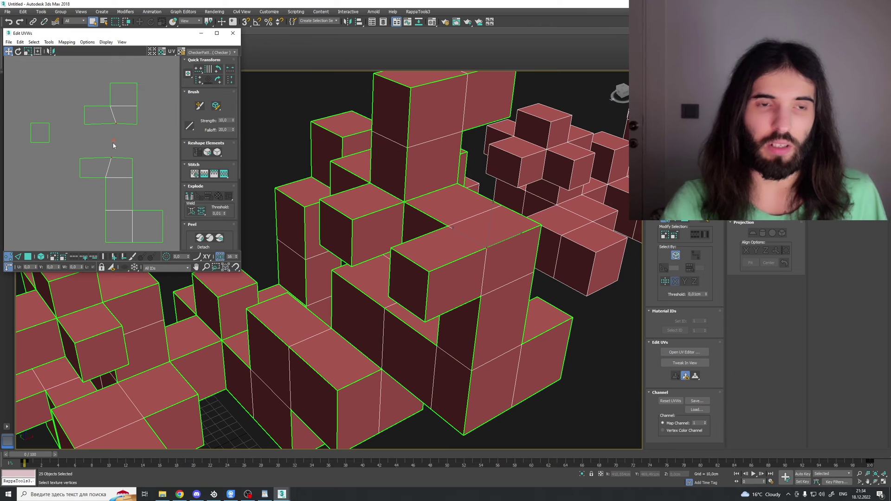
key("ctrl+z")
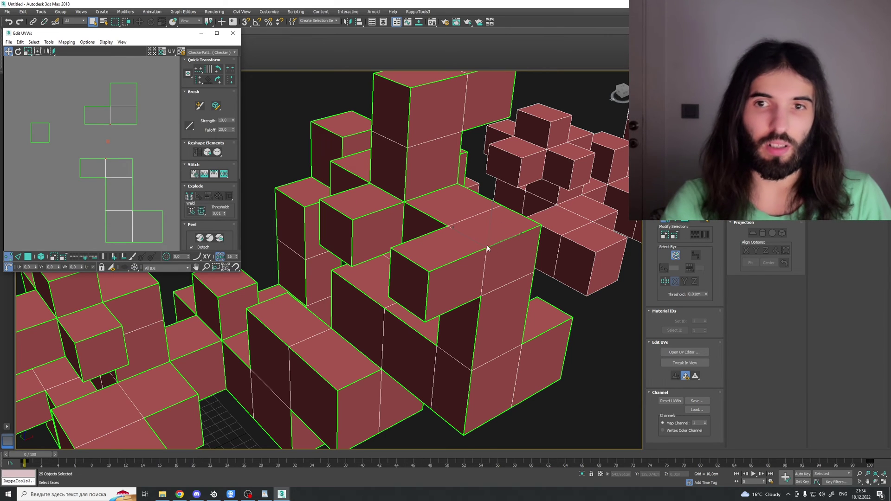
left_click(428, 272)
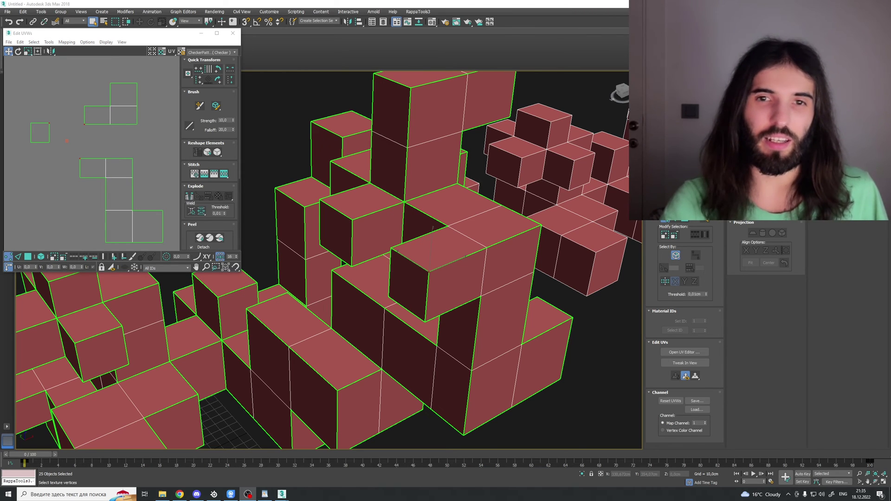
key("alt+Tab")
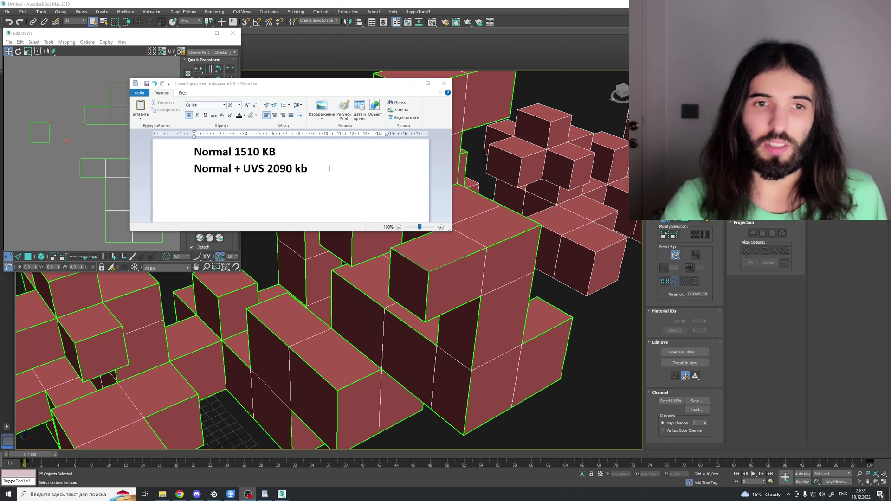